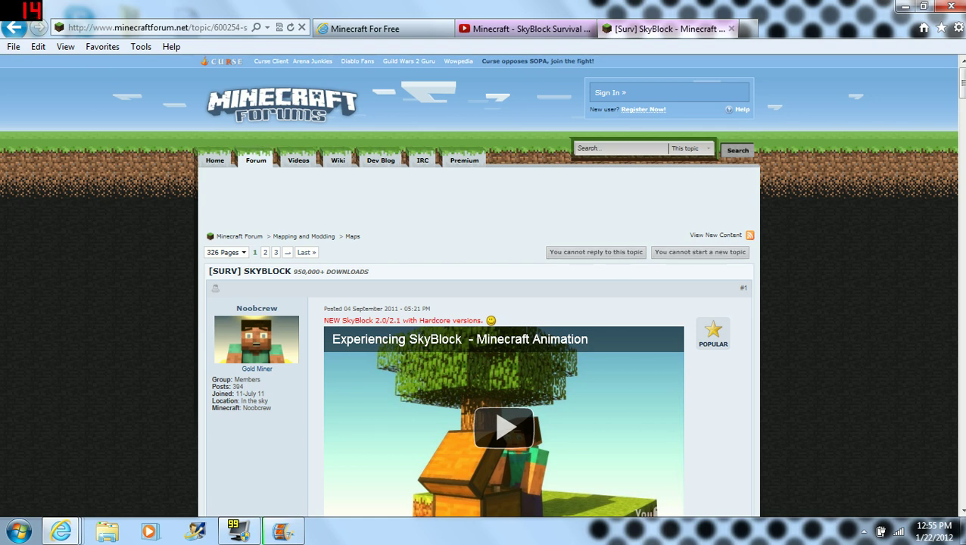
- Follow the Download SkyBlock 2.1 link on the forum page and skip the ad to reach the file's MediaFire page
{"action": "mouse_move", "coordinate": [961, 82]}
{"action": "left_mouse_down"}
{"action": "mouse_move", "coordinate": [961, 191]}
{"action": "mouse_move", "coordinate": [962, 171]}
{"action": "left_mouse_up"}
{"action": "scroll", "coordinate": [530, 287], "scroll_direction": "up", "scroll_amount": 3}
{"action": "scroll", "coordinate": [530, 287], "scroll_direction": "down", "scroll_amount": 1}
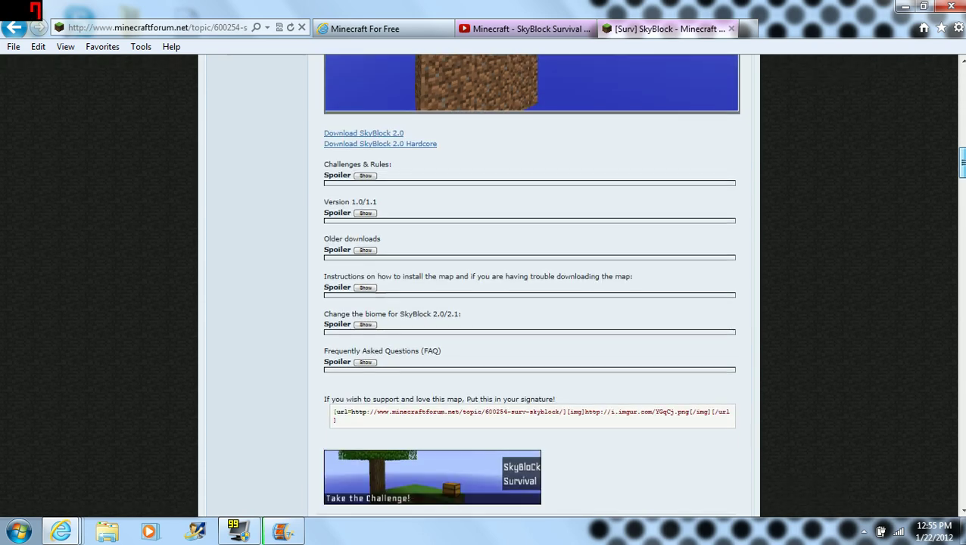
{"action": "scroll", "coordinate": [530, 288], "scroll_direction": "up", "scroll_amount": 2}
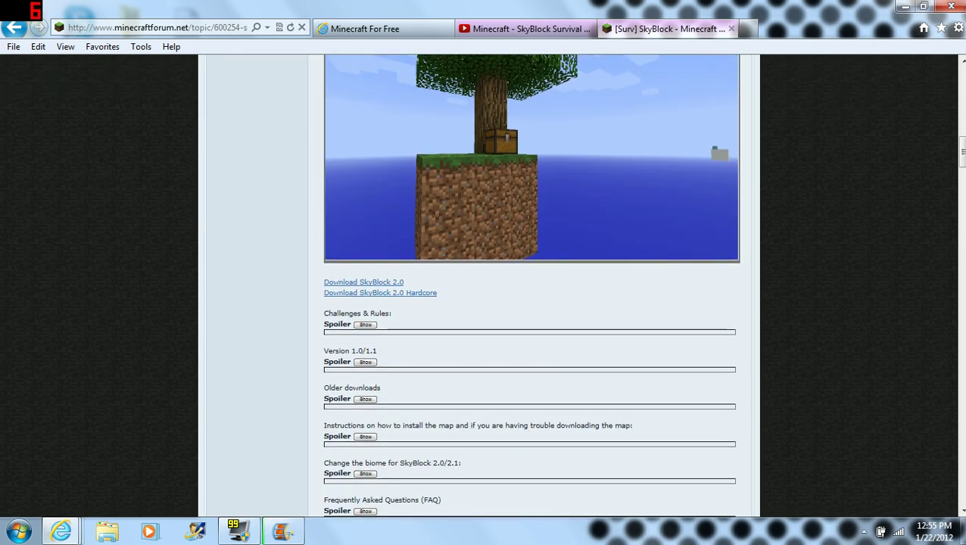
{"action": "scroll", "coordinate": [530, 288], "scroll_direction": "up", "scroll_amount": 8}
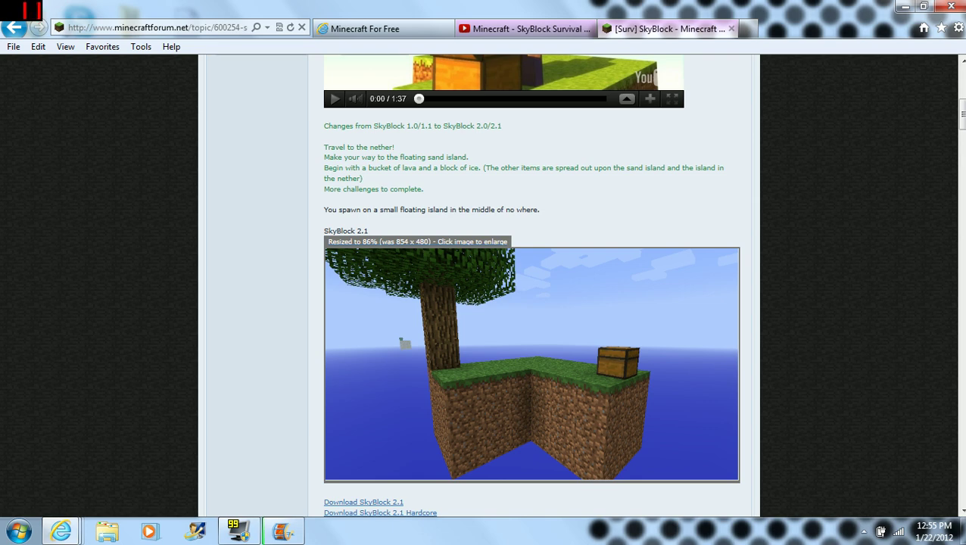
{"action": "scroll", "coordinate": [530, 288], "scroll_direction": "down", "scroll_amount": 2}
{"action": "scroll", "coordinate": [530, 288], "scroll_direction": "down", "scroll_amount": 3}
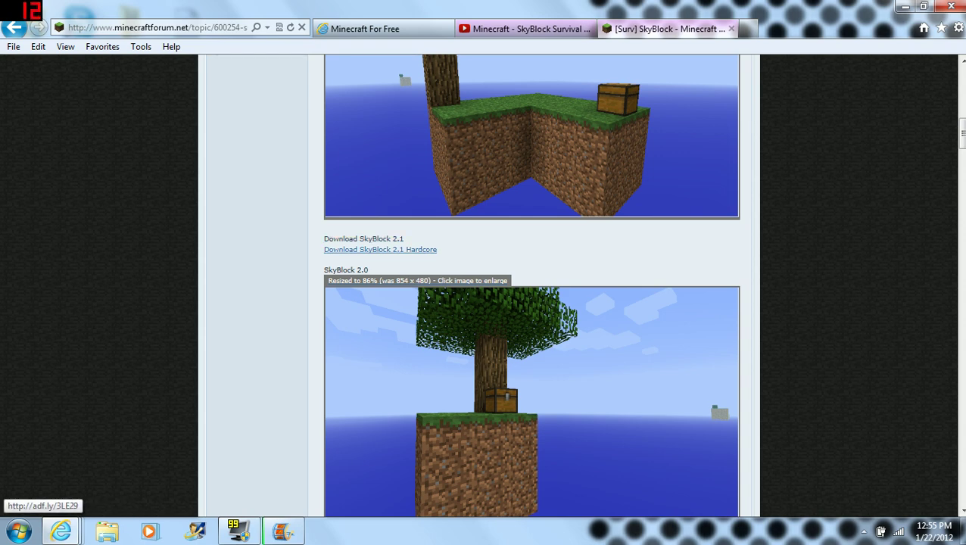
{"action": "left_click", "coordinate": [364, 238]}
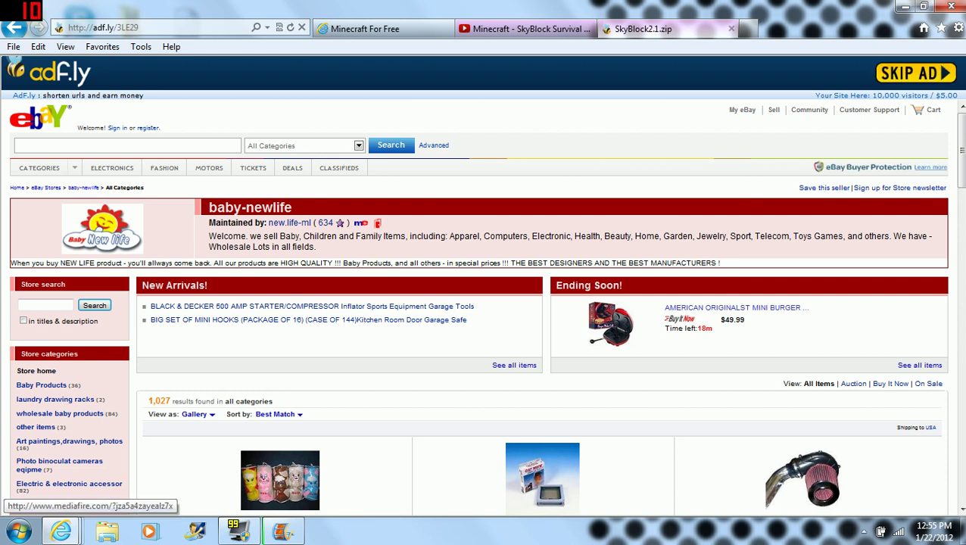
{"action": "left_click", "coordinate": [918, 74]}
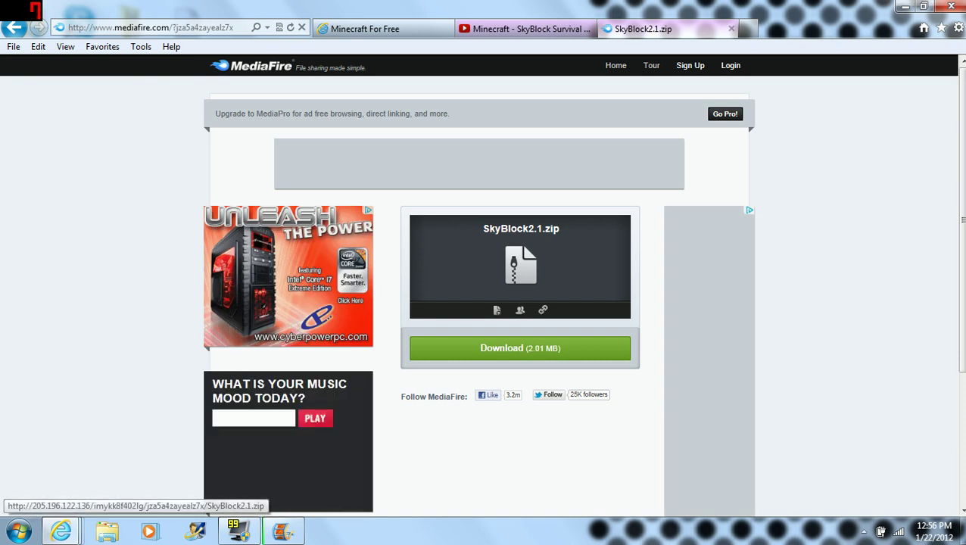
- Start downloading SkyBlock2.1.zip, request a repair of the download, and dismiss the pop-up notice
{"action": "left_click", "coordinate": [520, 347]}
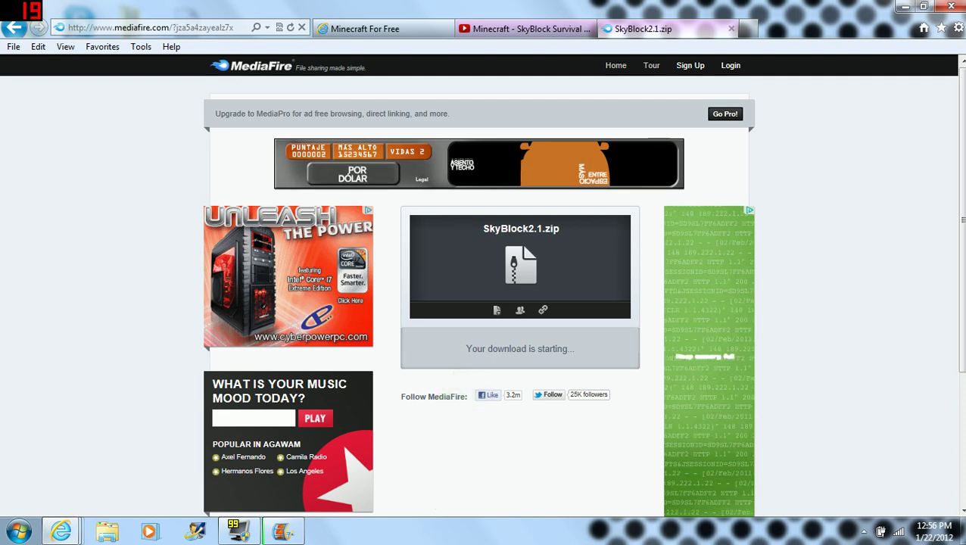
{"action": "left_click_drag", "start_coordinate": [567, 349], "coordinate": [643, 206]}
{"action": "left_click", "coordinate": [644, 206]}
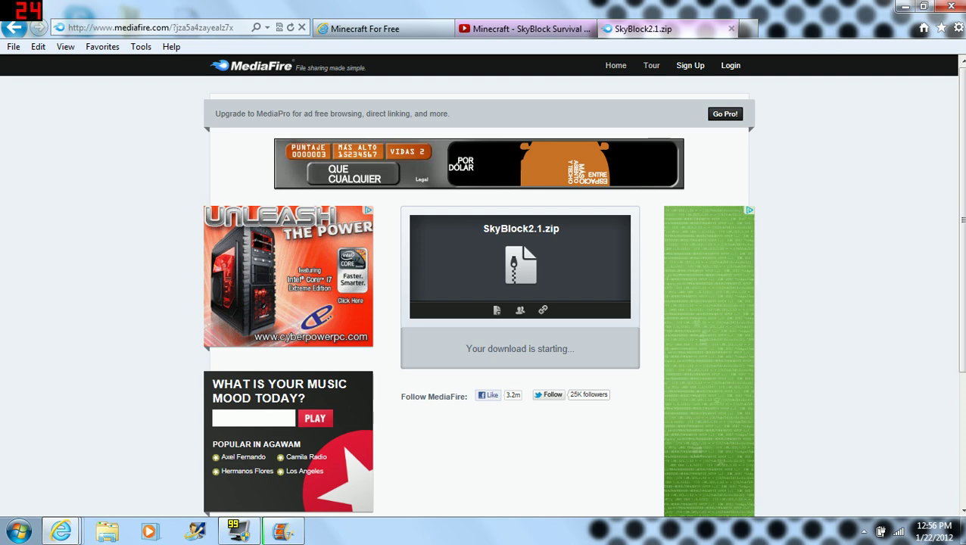
{"action": "left_click_drag", "start_coordinate": [961, 220], "coordinate": [962, 257]}
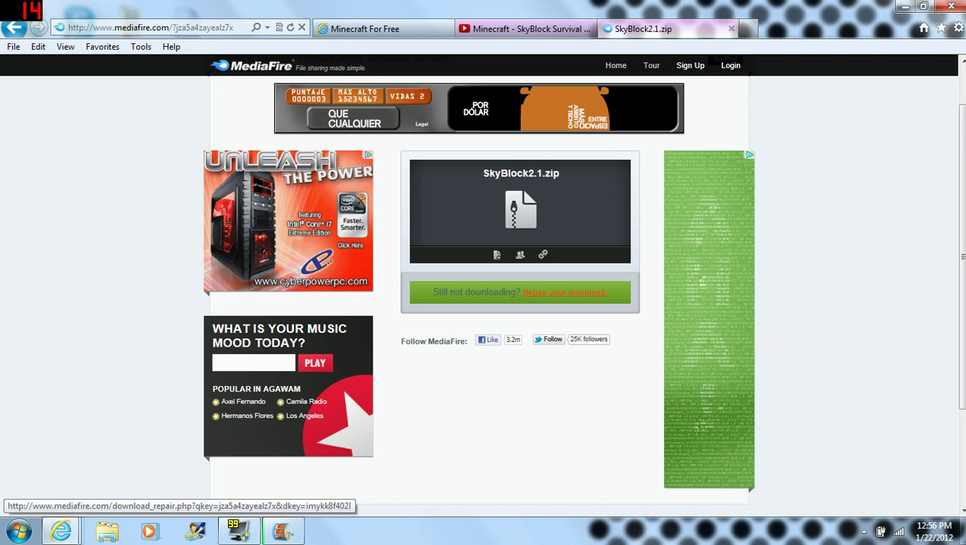
{"action": "left_click", "coordinate": [565, 293]}
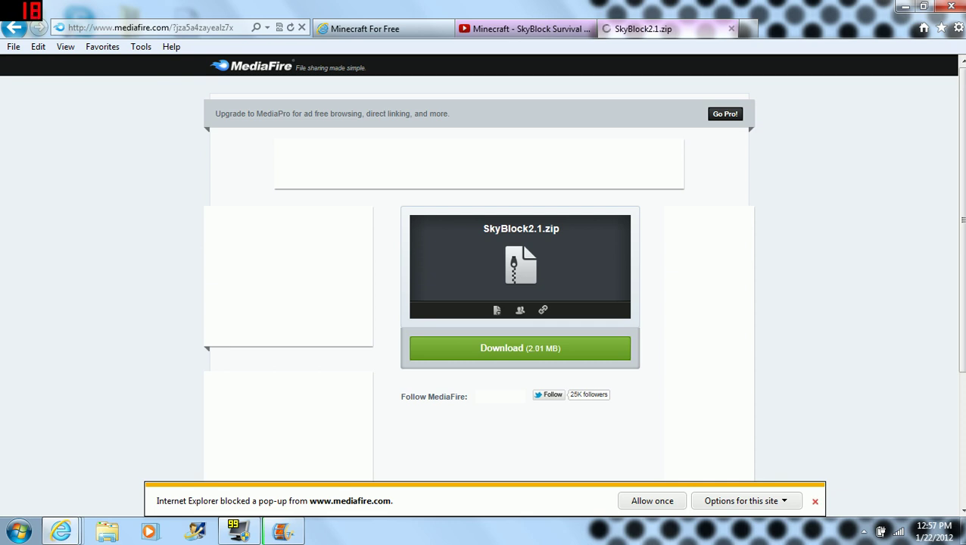
{"action": "left_click", "coordinate": [814, 501]}
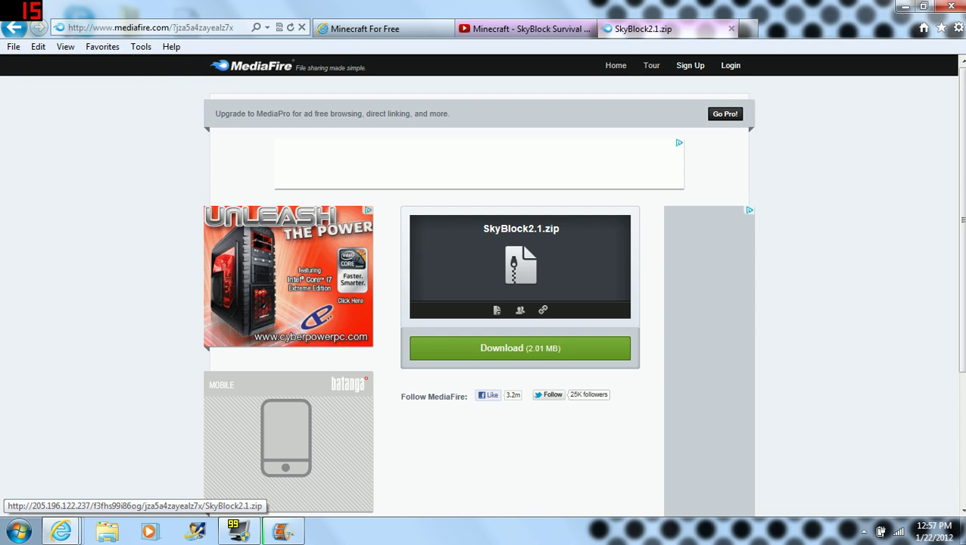
- Download SkyBlock2.1.zip again and open the archive directly in WinRAR
{"action": "left_click", "coordinate": [519, 348]}
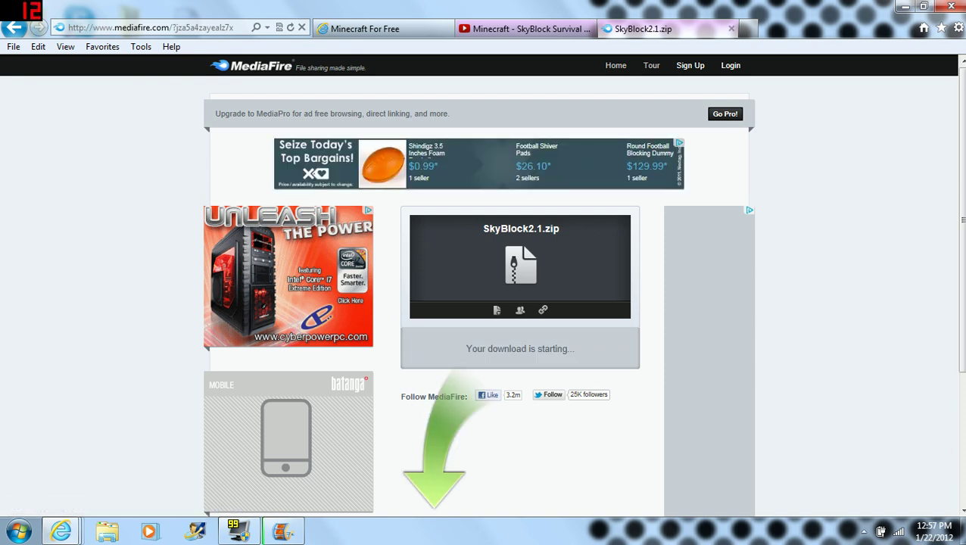
{"action": "mouse_move", "coordinate": [282, 532]}
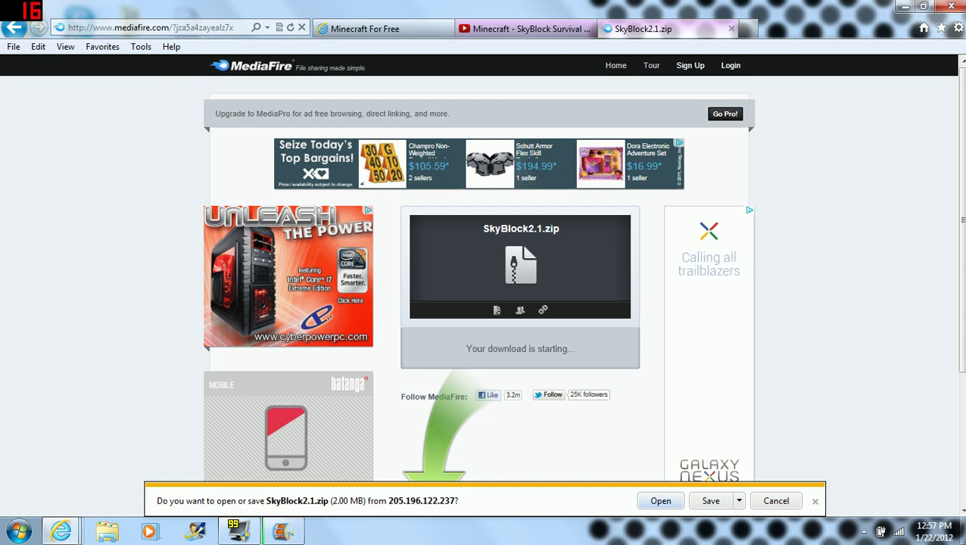
{"action": "left_click", "coordinate": [660, 501]}
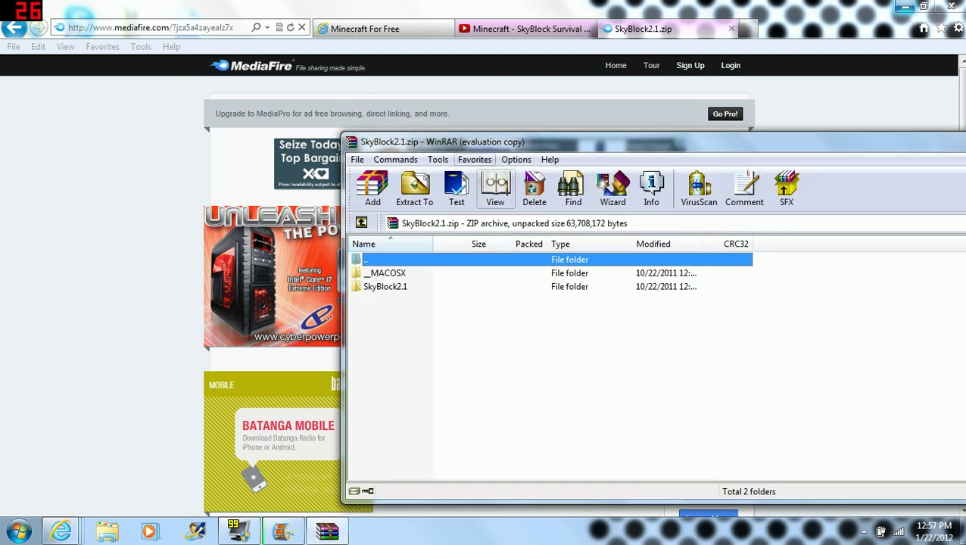
- Extract the contents of SkyBlock2.1.zip to the Desktop, answering the file replacement prompt, and close the archive
{"action": "left_click", "coordinate": [414, 188]}
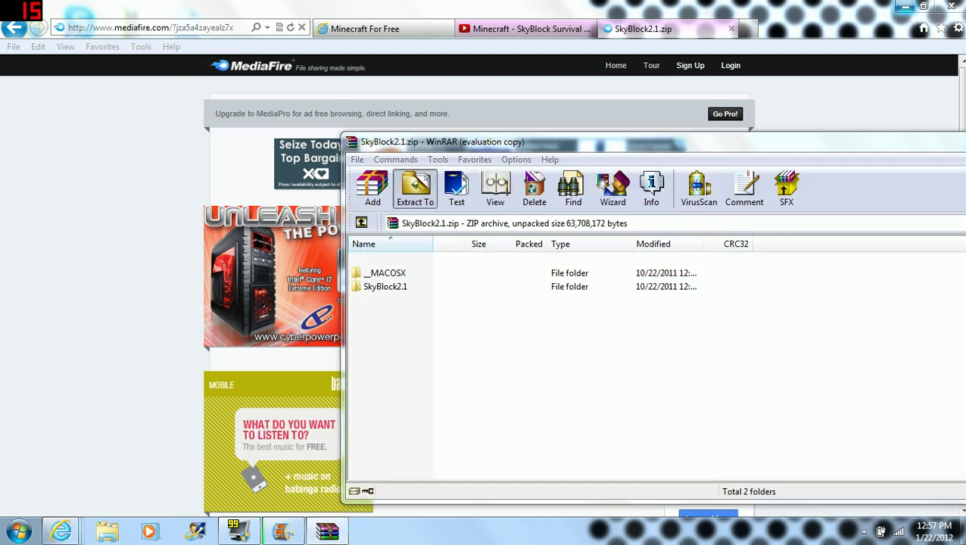
{"action": "left_click", "coordinate": [734, 239]}
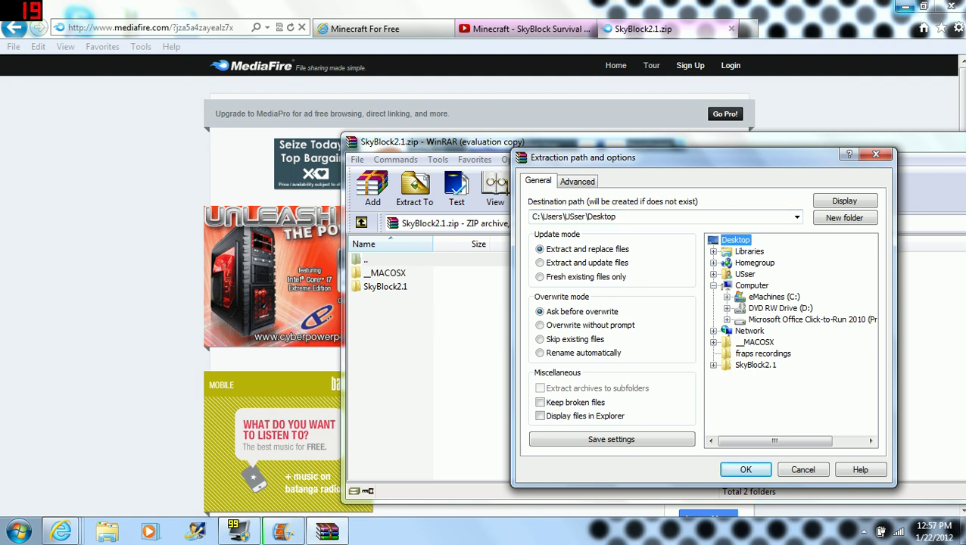
{"action": "left_click", "coordinate": [746, 469]}
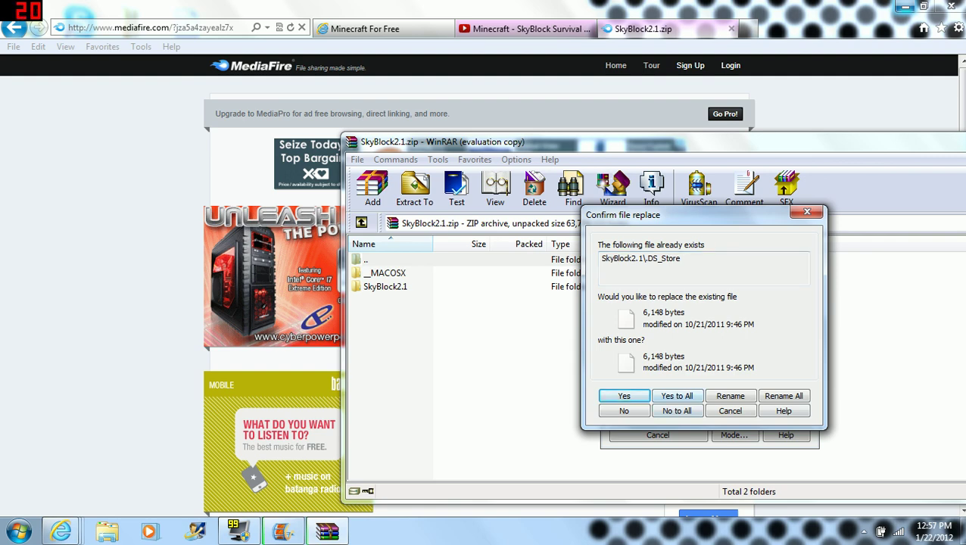
{"action": "key", "text": "Return"}
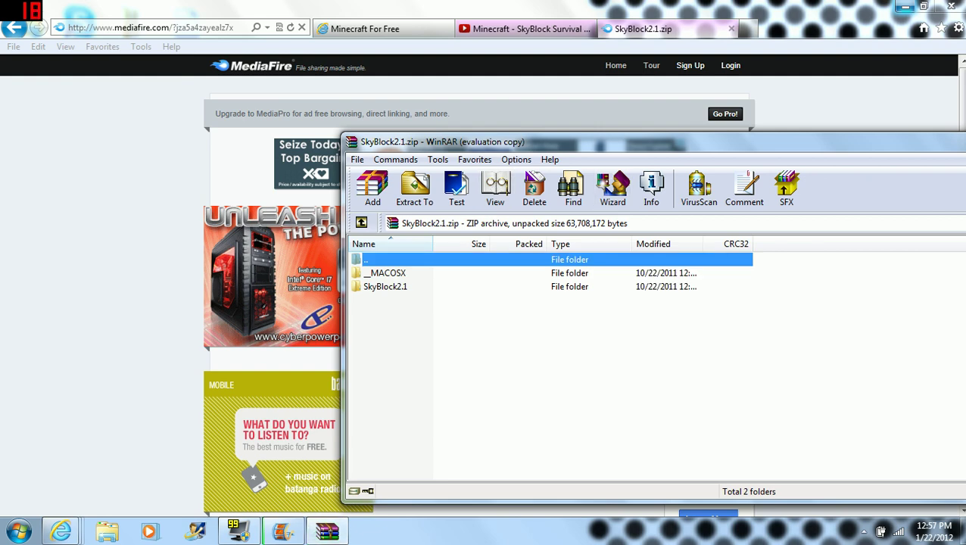
{"action": "left_click_drag", "start_coordinate": [935, 144], "coordinate": [751, 131]}
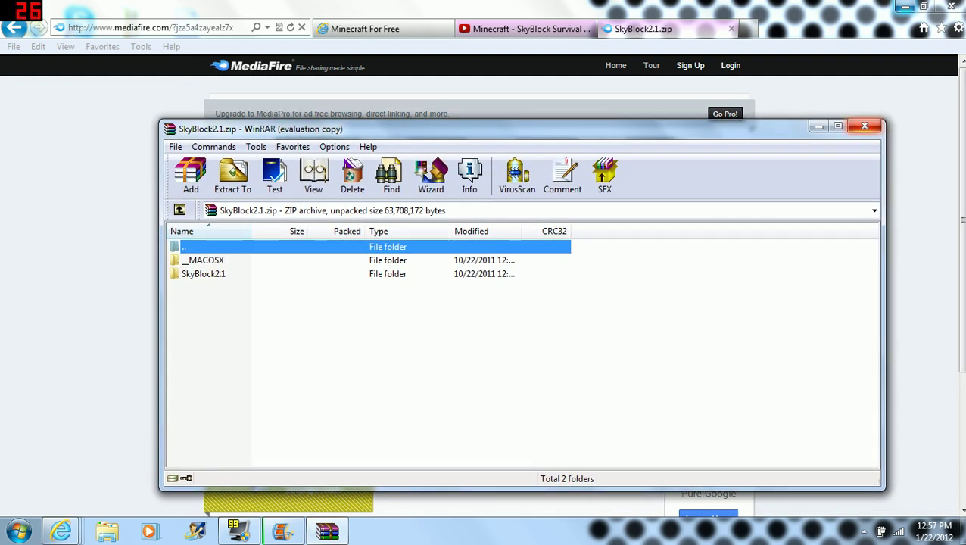
{"action": "left_click", "coordinate": [868, 125]}
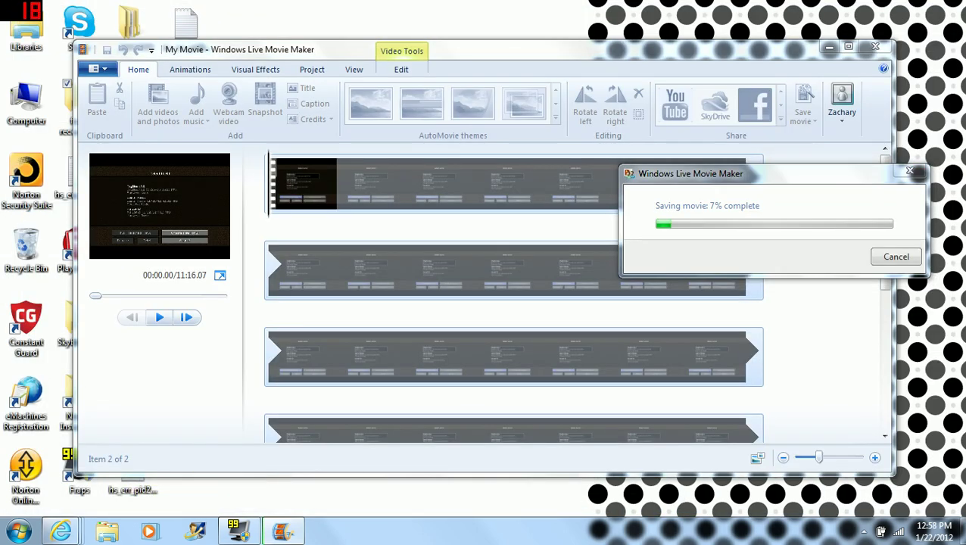
- Move the movie-saving progress dialog aside and open the Roaming folder using %appdata%
{"action": "left_click_drag", "start_coordinate": [757, 173], "coordinate": [885, 263]}
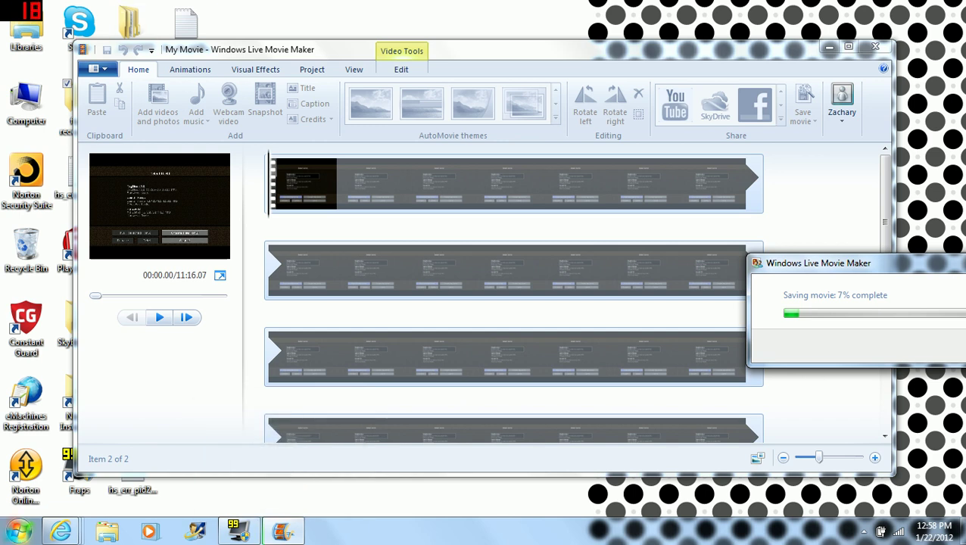
{"action": "left_click", "coordinate": [19, 530]}
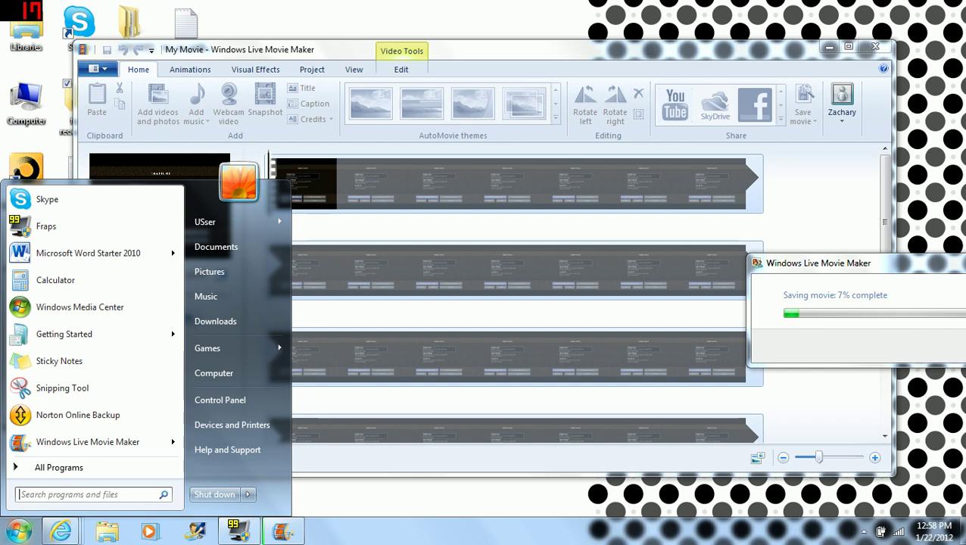
{"action": "type", "text": "a"}
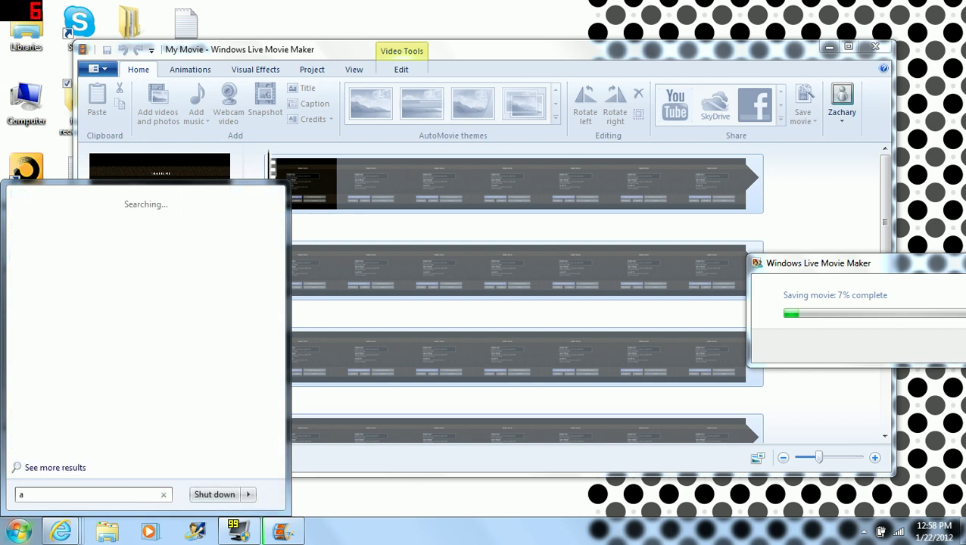
{"action": "key", "text": "BackSpace"}
{"action": "type", "text": "%a"}
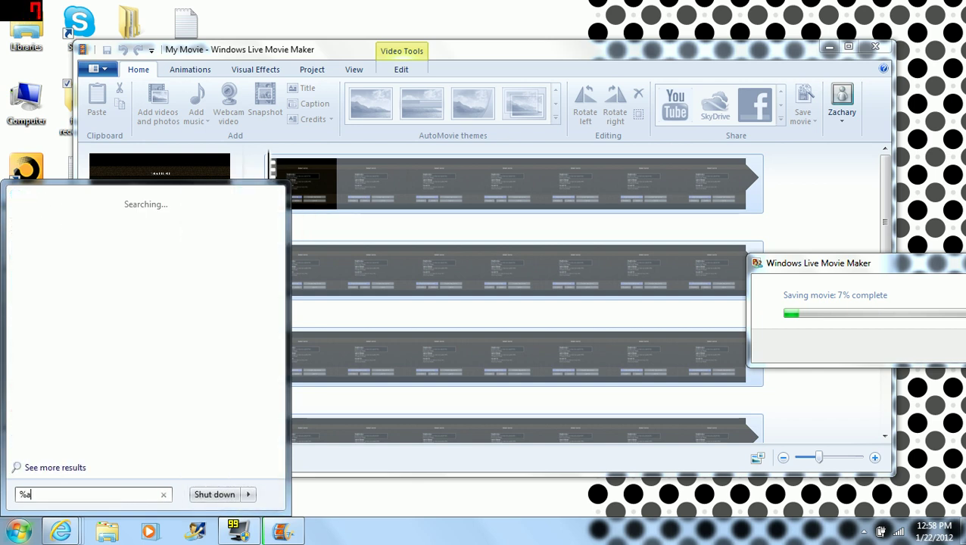
{"action": "type", "text": "ppdatad%"}
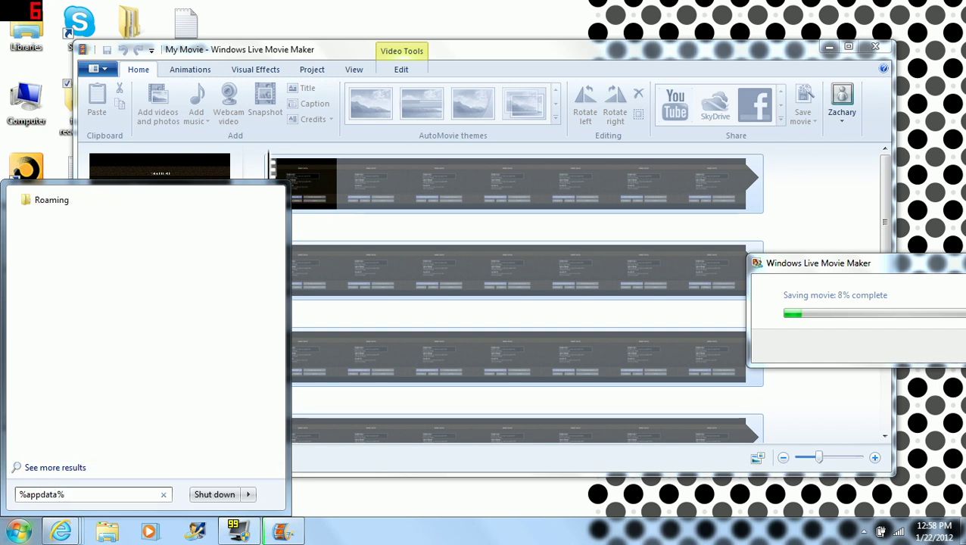
{"action": "key", "text": "Return"}
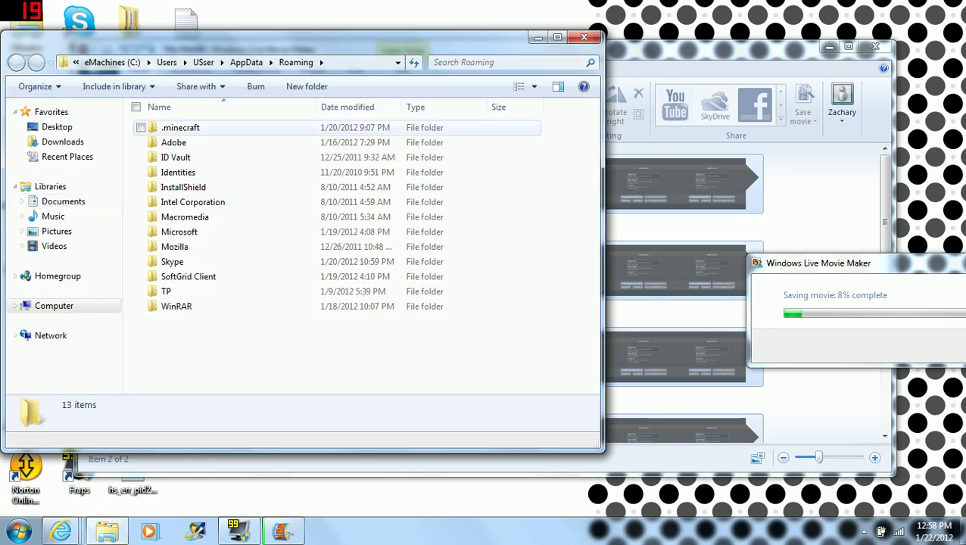
- Open the saves folder inside .minecraft and move its window away from the desktop icons
{"action": "double_click", "coordinate": [180, 127]}
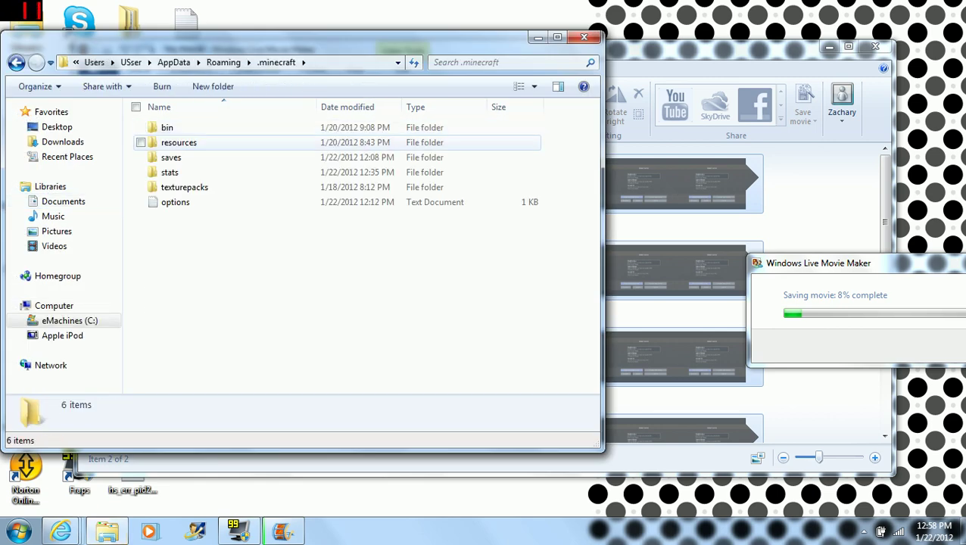
{"action": "double_click", "coordinate": [171, 157]}
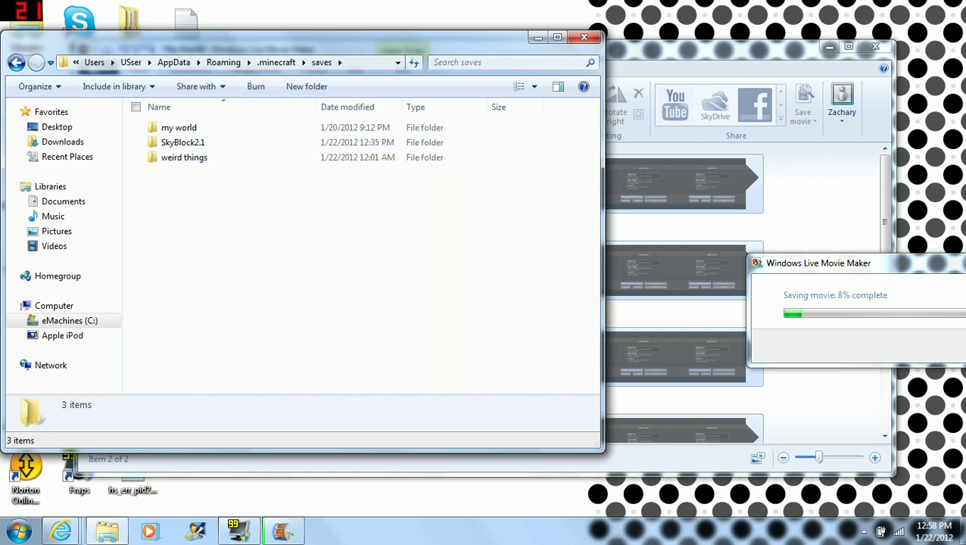
{"action": "left_click_drag", "start_coordinate": [298, 48], "coordinate": [637, 136]}
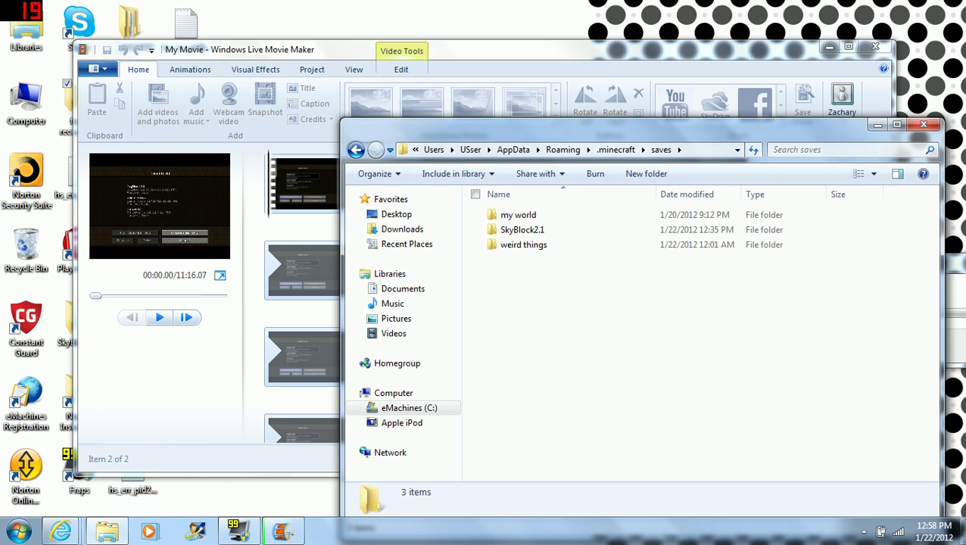
{"action": "key", "text": "alt+Tab"}
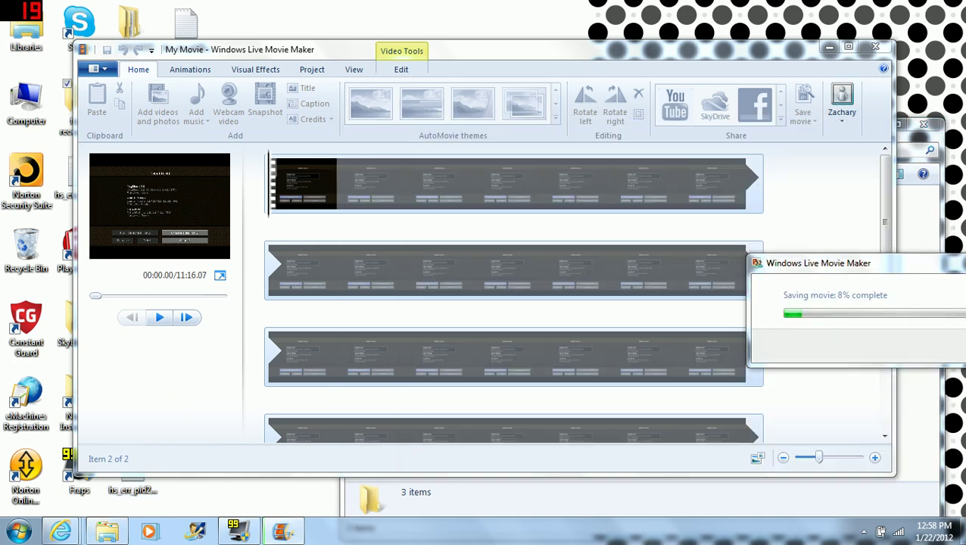
{"action": "left_click_drag", "start_coordinate": [863, 267], "coordinate": [909, 352]}
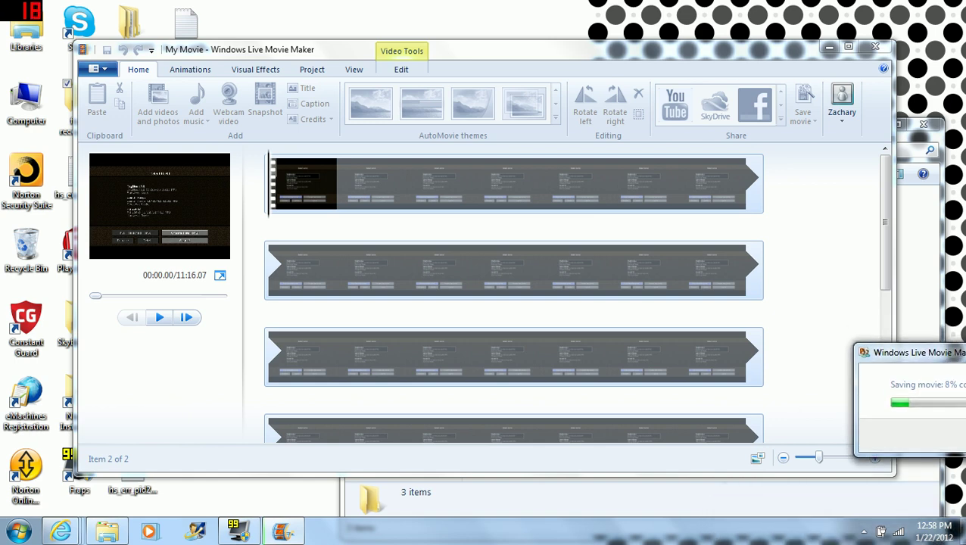
{"action": "mouse_move", "coordinate": [282, 530]}
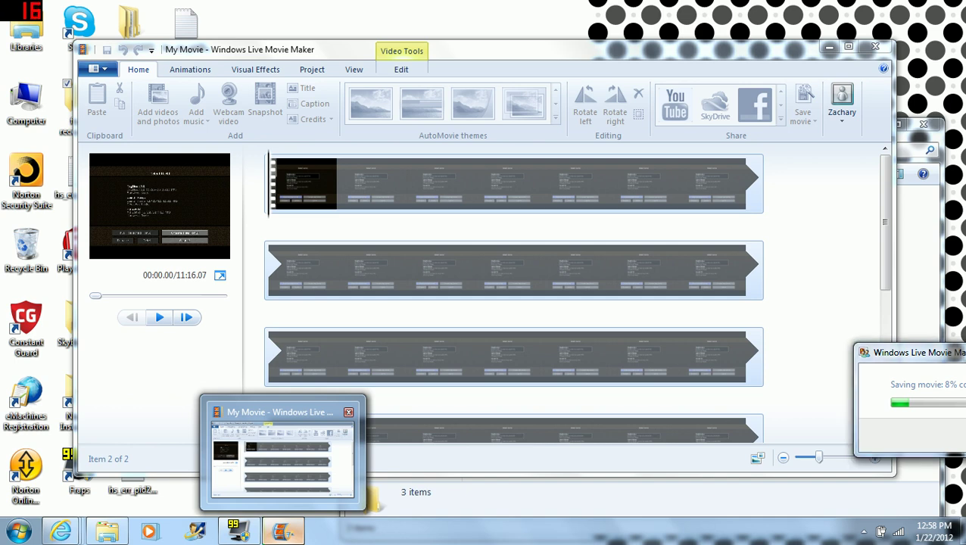
{"action": "right_click", "coordinate": [283, 530]}
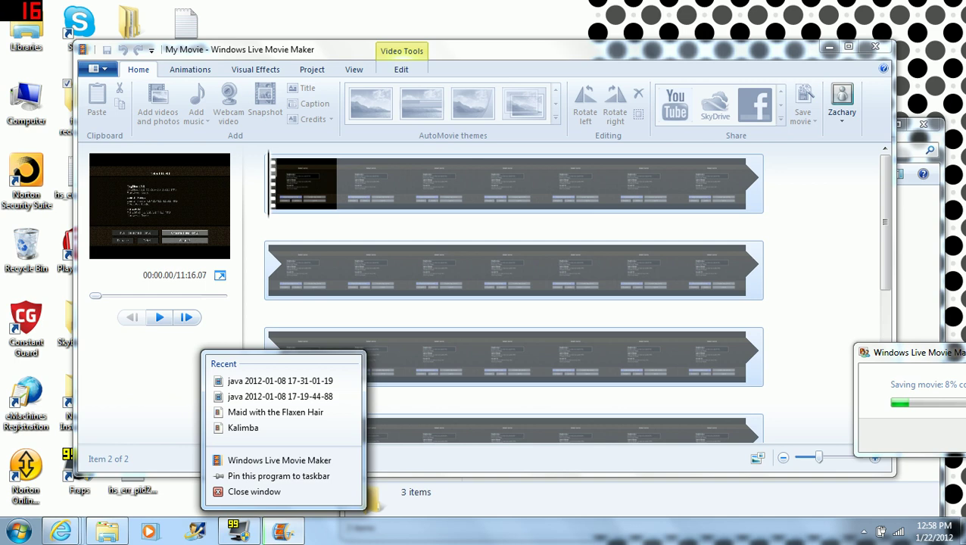
{"action": "key", "text": "Escape"}
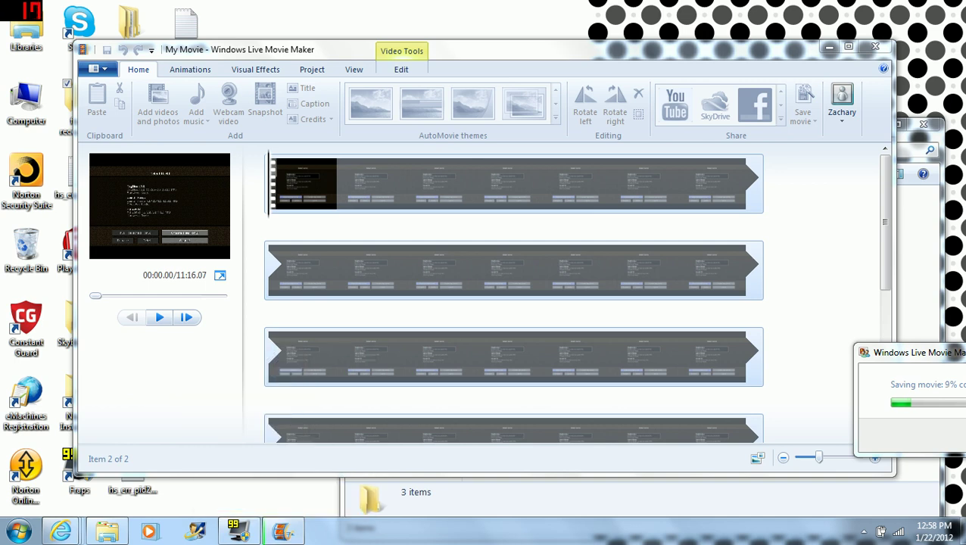
{"action": "mouse_move", "coordinate": [239, 531]}
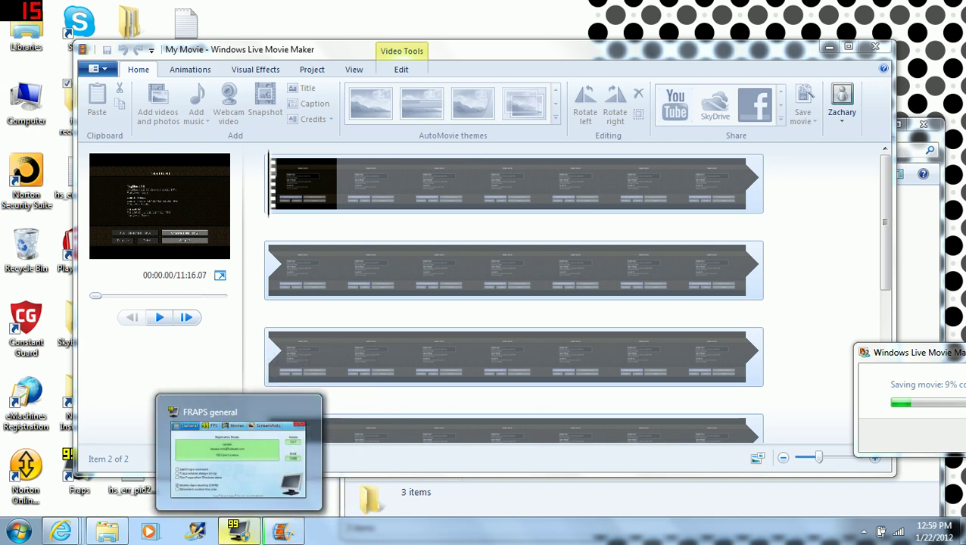
- Bring the saves folder window to the front, shift it slightly, and move the SkyBlock2.1 folder to an uncovered spot on the desktop
{"action": "right_click", "coordinate": [283, 532]}
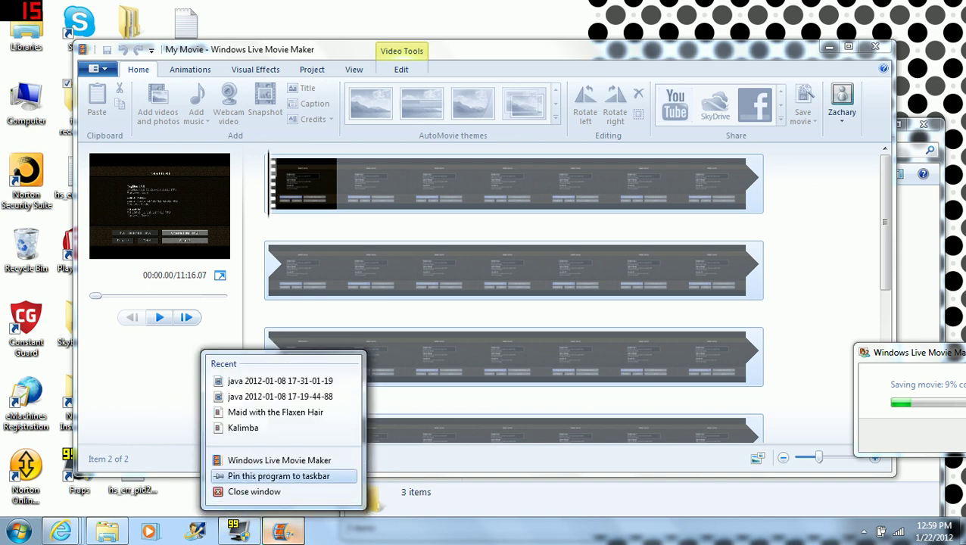
{"action": "left_click", "coordinate": [415, 492]}
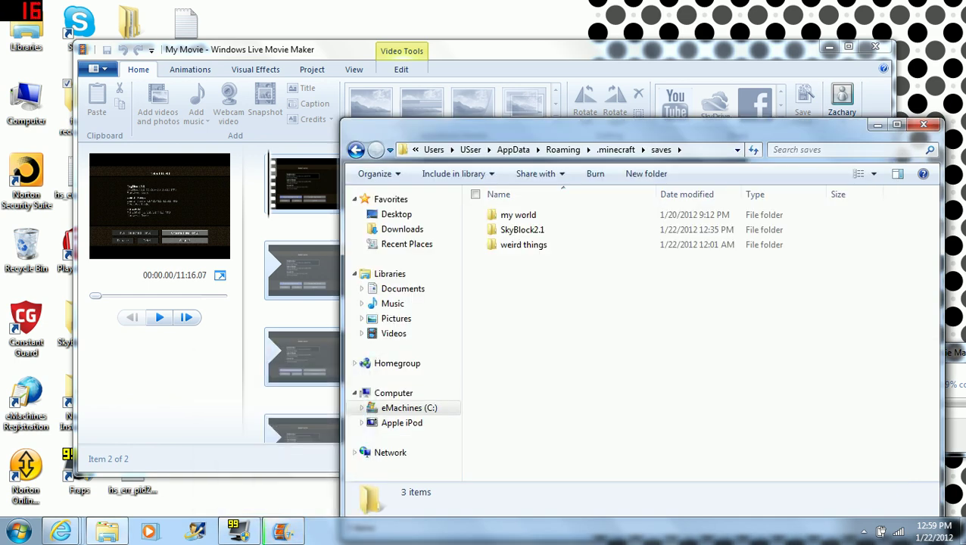
{"action": "mouse_move", "coordinate": [489, 129]}
{"action": "left_mouse_down"}
{"action": "mouse_move", "coordinate": [494, 177]}
{"action": "mouse_move", "coordinate": [473, 156]}
{"action": "mouse_move", "coordinate": [472, 134]}
{"action": "left_mouse_up"}
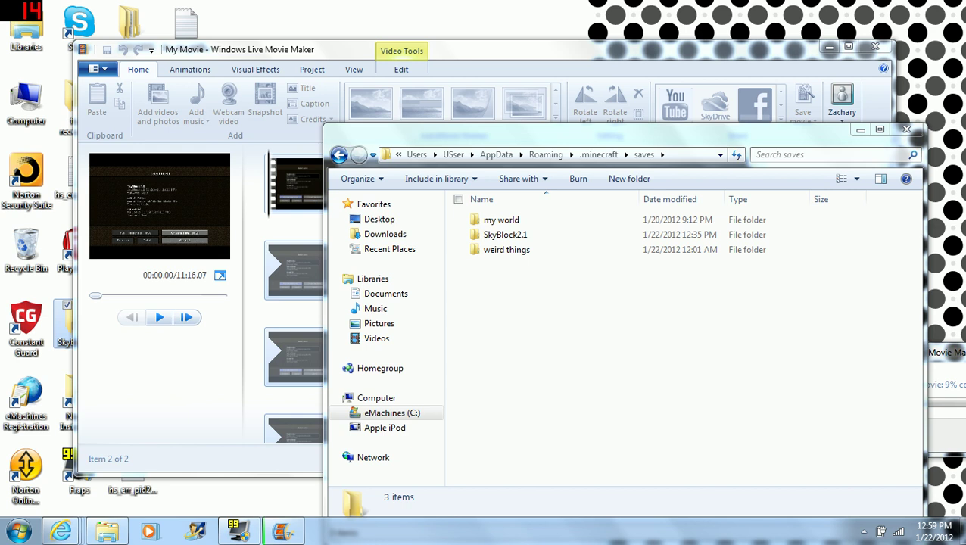
{"action": "left_click_drag", "start_coordinate": [64, 324], "coordinate": [241, 21]}
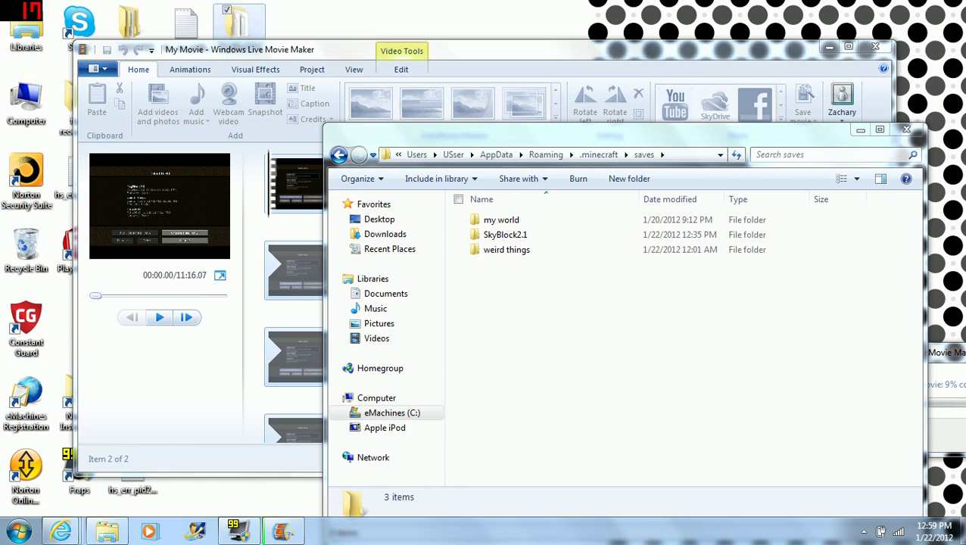
- Copy the SkyBlock2.1 folder from the desktop, paste it into the saves folder, and decline merging it with the existing folder
{"action": "right_click", "coordinate": [244, 17]}
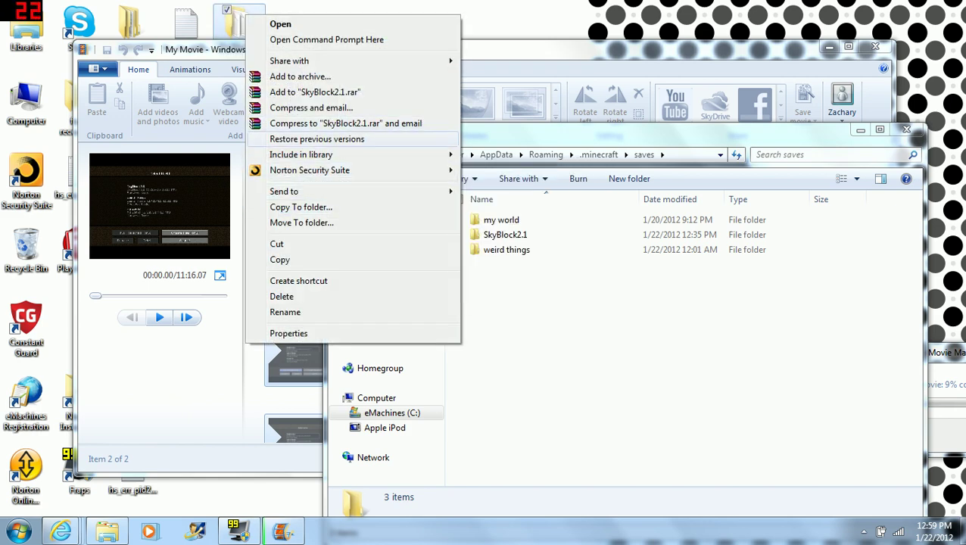
{"action": "left_click", "coordinate": [279, 259]}
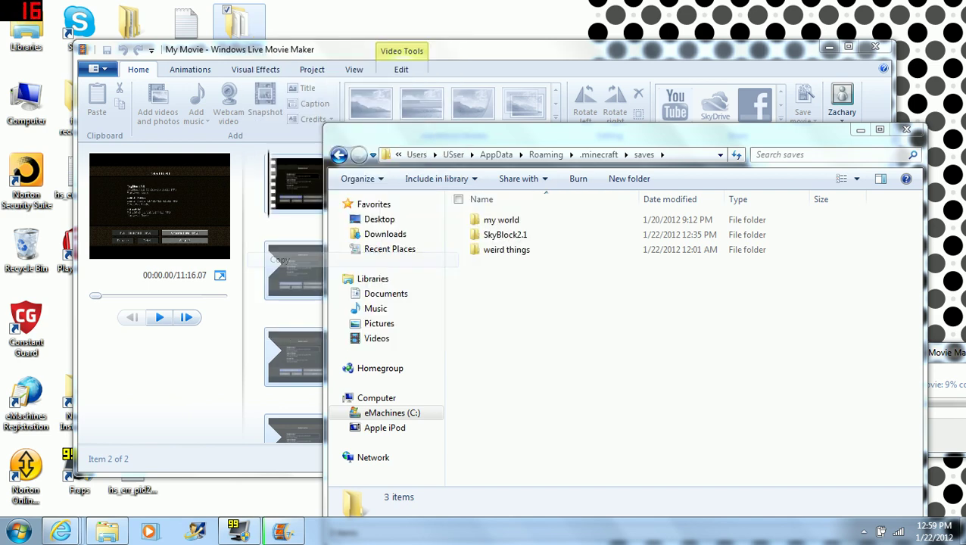
{"action": "right_click", "coordinate": [503, 284]}
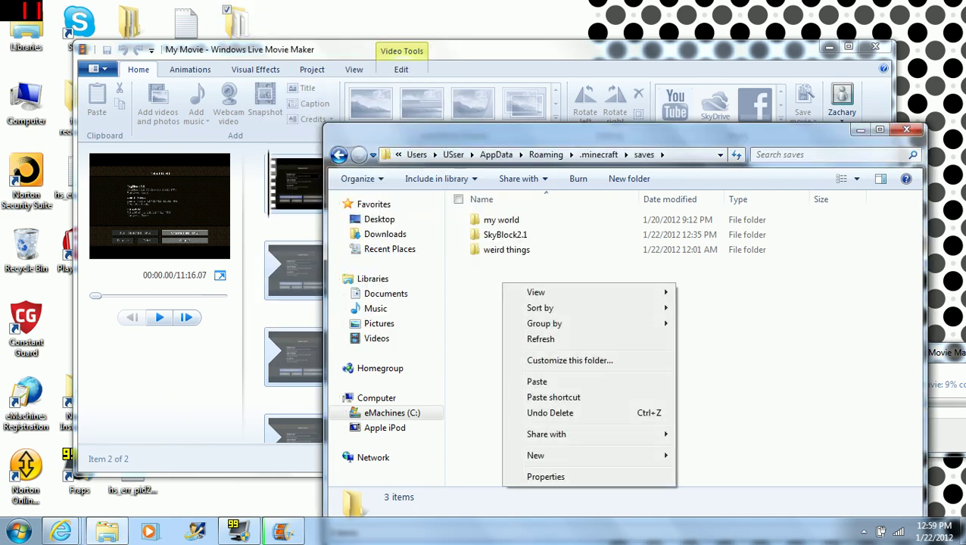
{"action": "left_click", "coordinate": [537, 382]}
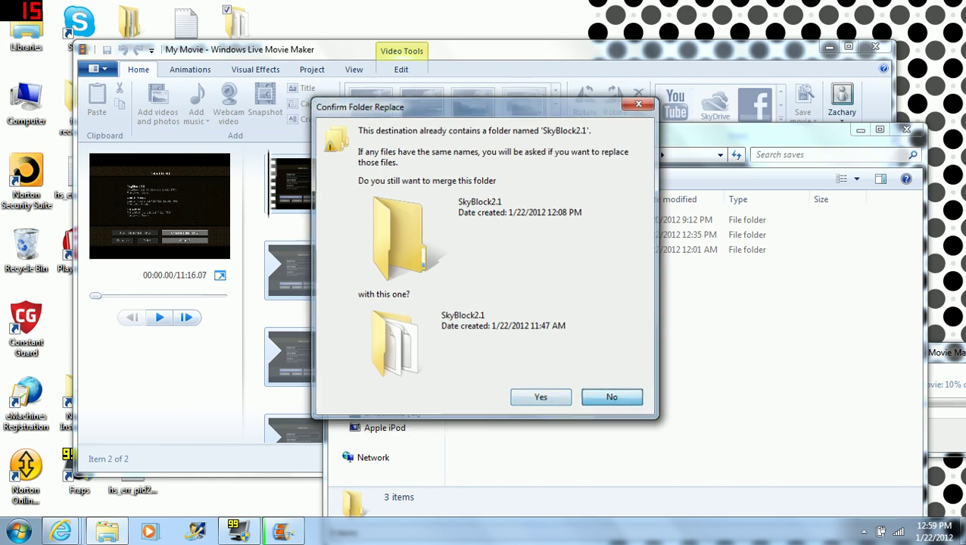
{"action": "left_click", "coordinate": [612, 397]}
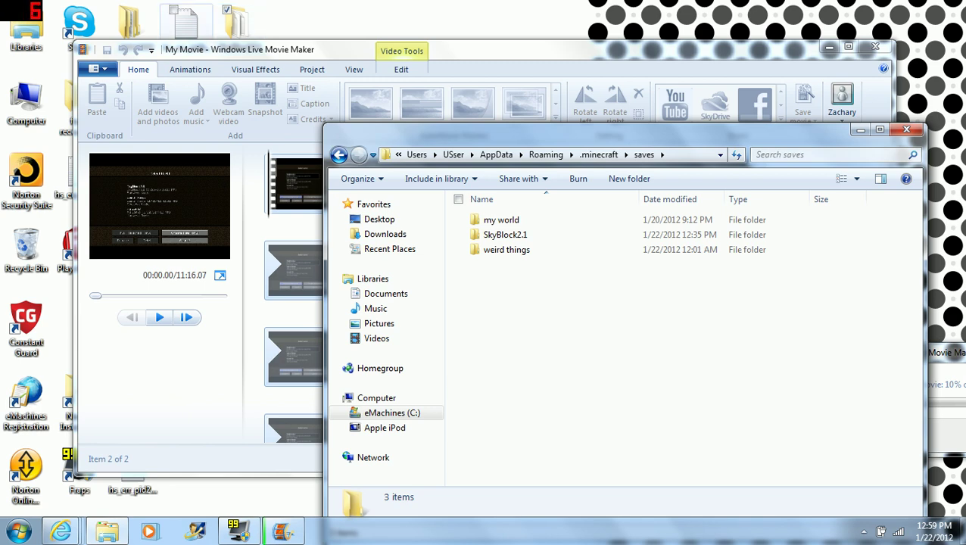
- Try to move the desktop SkyBlock2.1 folder into the saves folder directly, and close the saves folder window
{"action": "right_click", "coordinate": [233, 16]}
{"action": "key", "text": "Escape"}
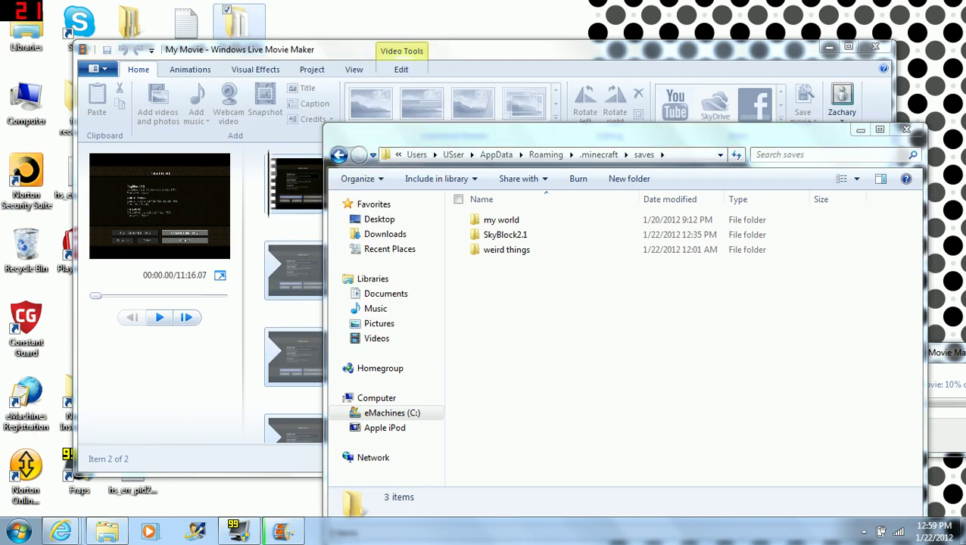
{"action": "left_click_drag", "start_coordinate": [234, 21], "coordinate": [352, 176]}
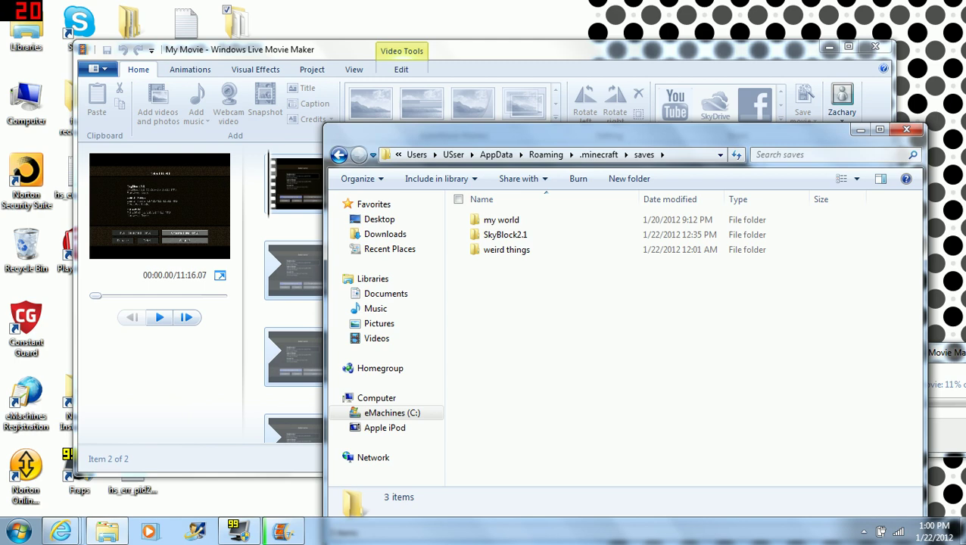
{"action": "left_click", "coordinate": [906, 130]}
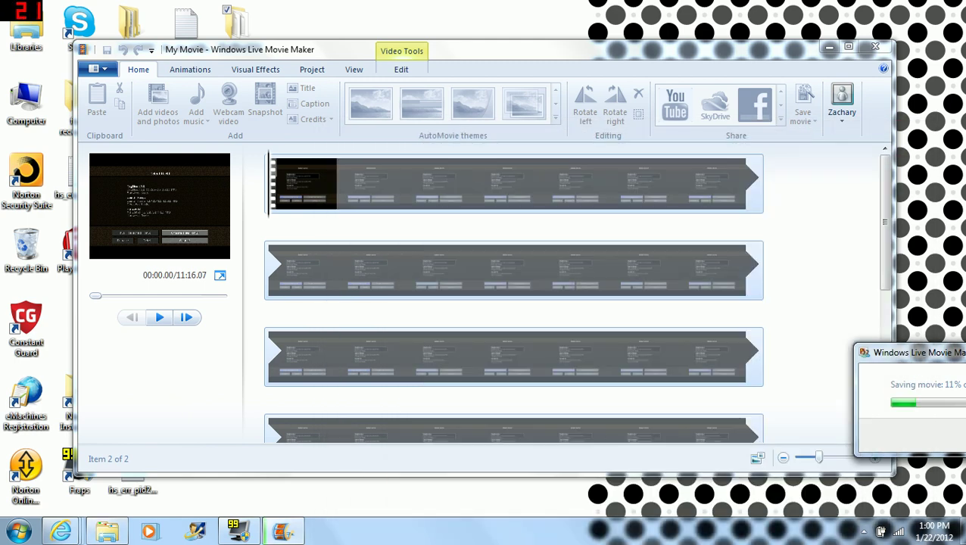
{"action": "mouse_move", "coordinate": [61, 531]}
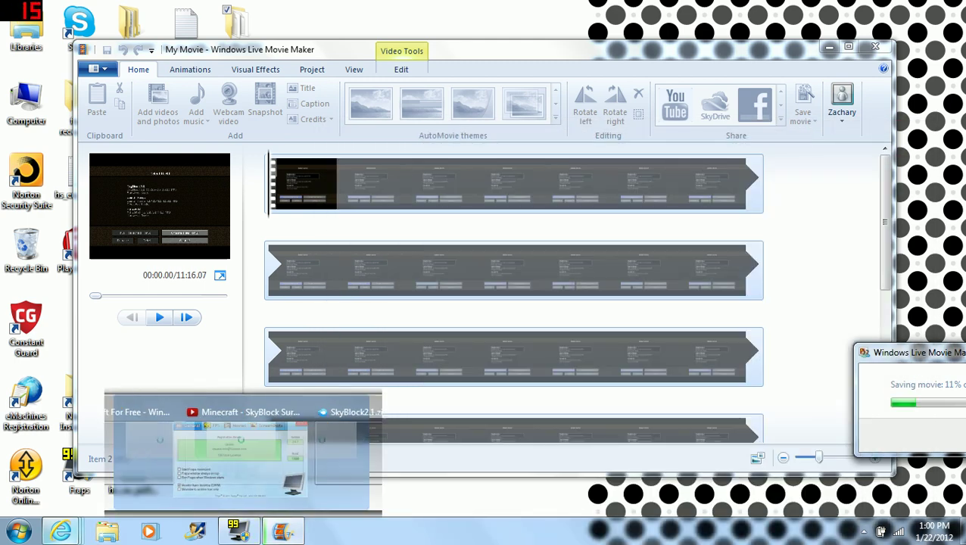